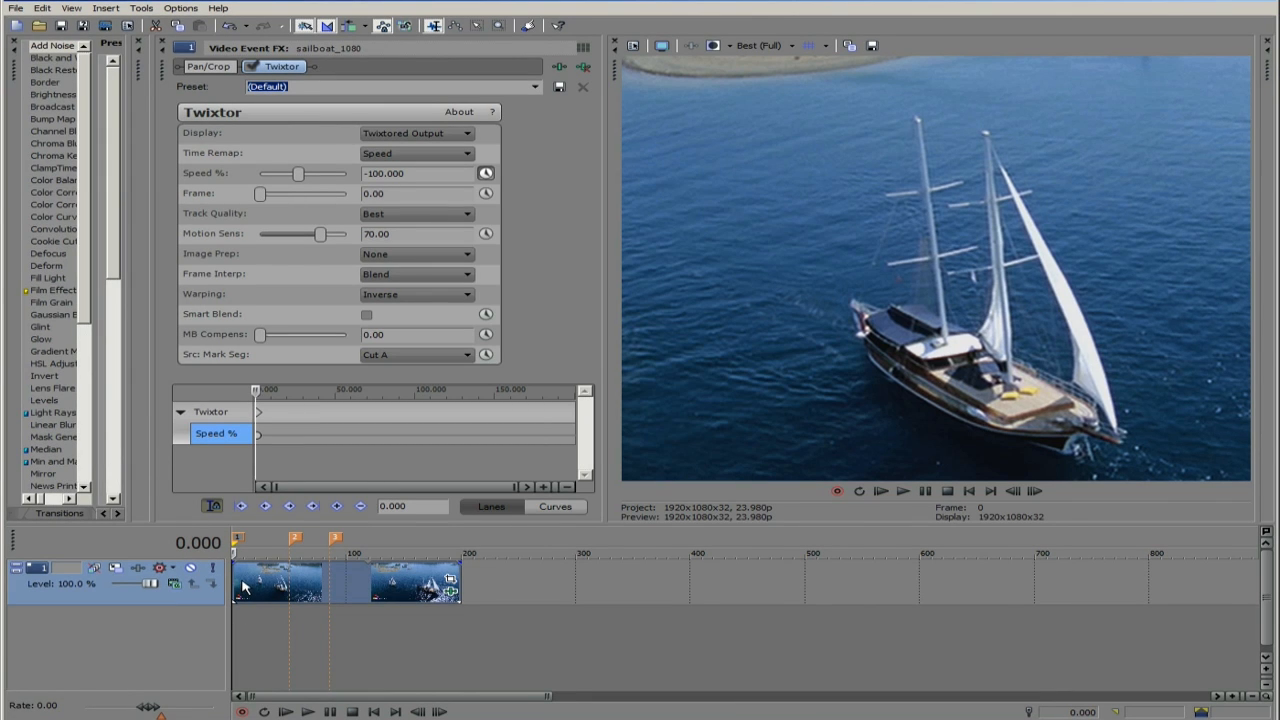
- Check the Twixtored sailboat clip one frame past its start, and return to the start of the timeline
{"action": "key", "text": "Right"}
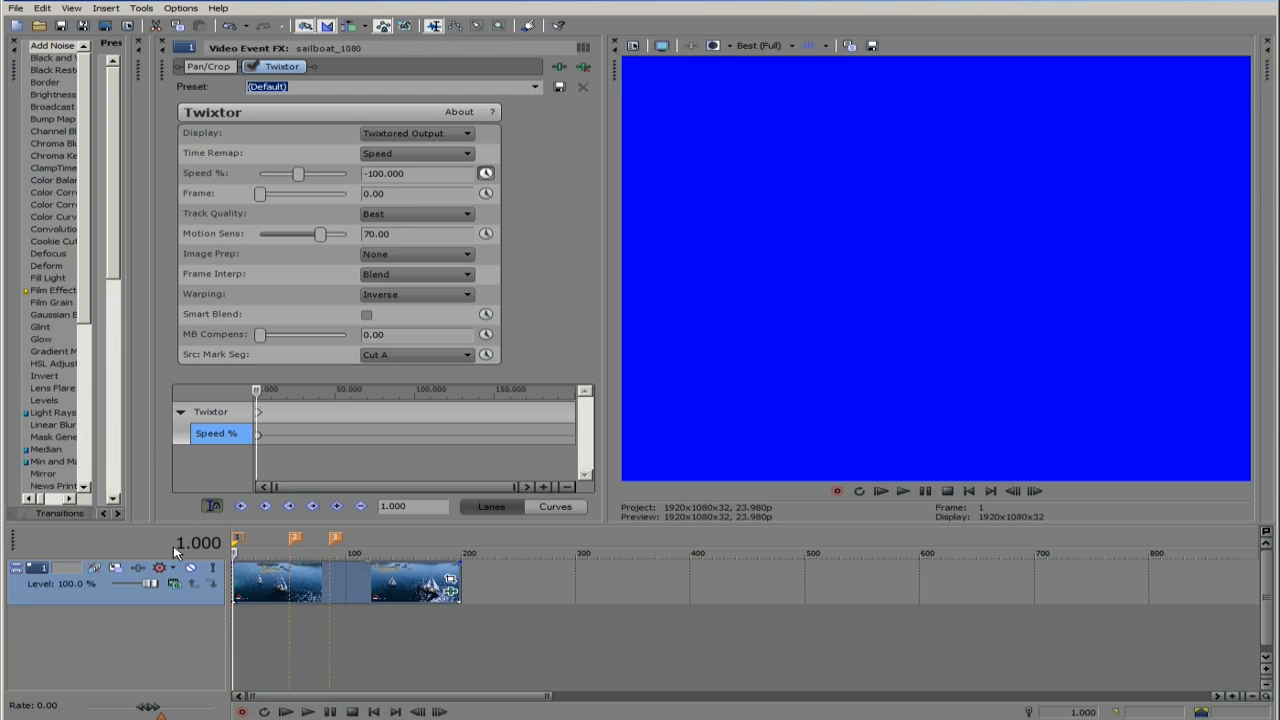
{"action": "left_click", "coordinate": [240, 553]}
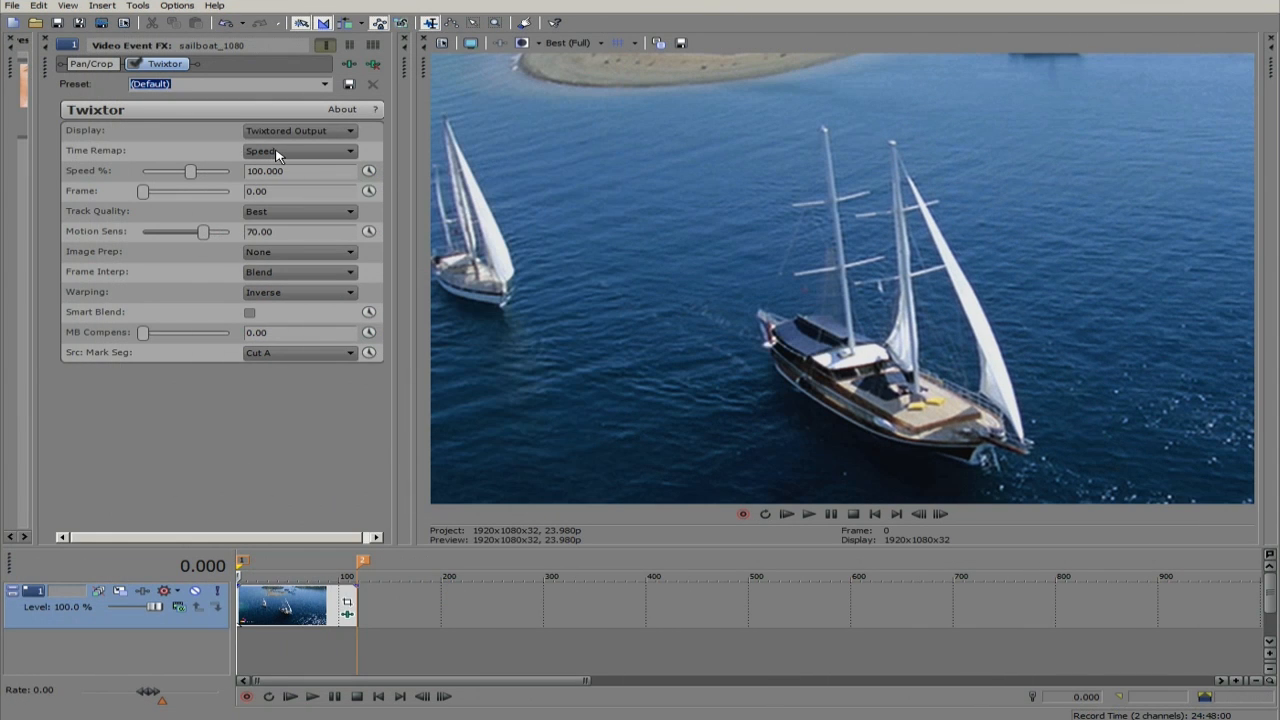
- Set Twixtor's Time Remap to Frame Number and the timeline's time format to Absolute Frames
{"action": "left_click", "coordinate": [280, 154]}
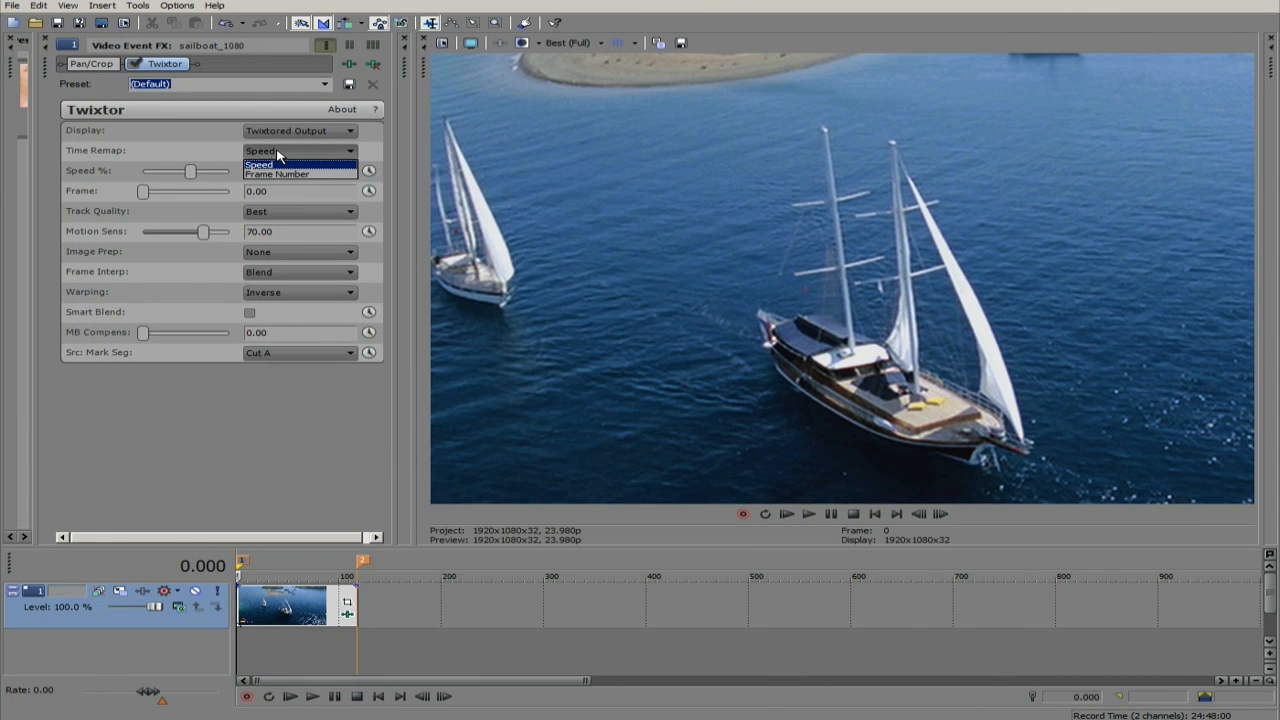
{"action": "left_click", "coordinate": [264, 175]}
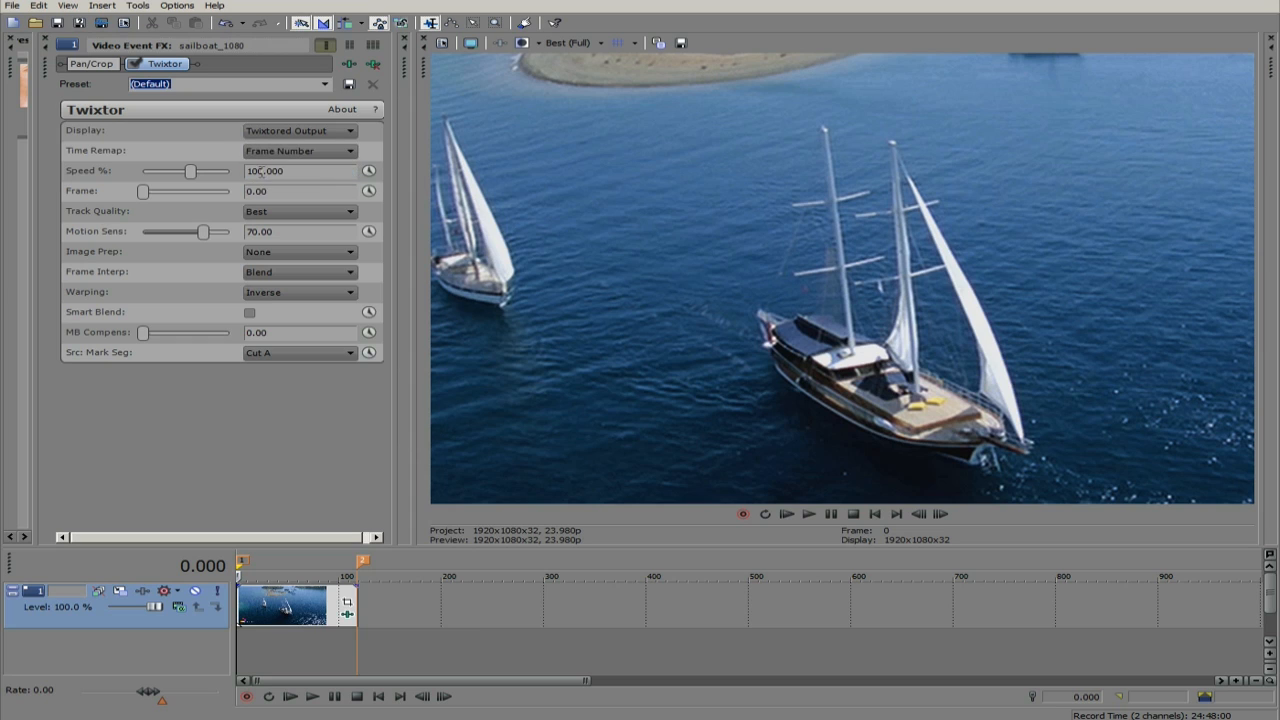
{"action": "right_click", "coordinate": [210, 570]}
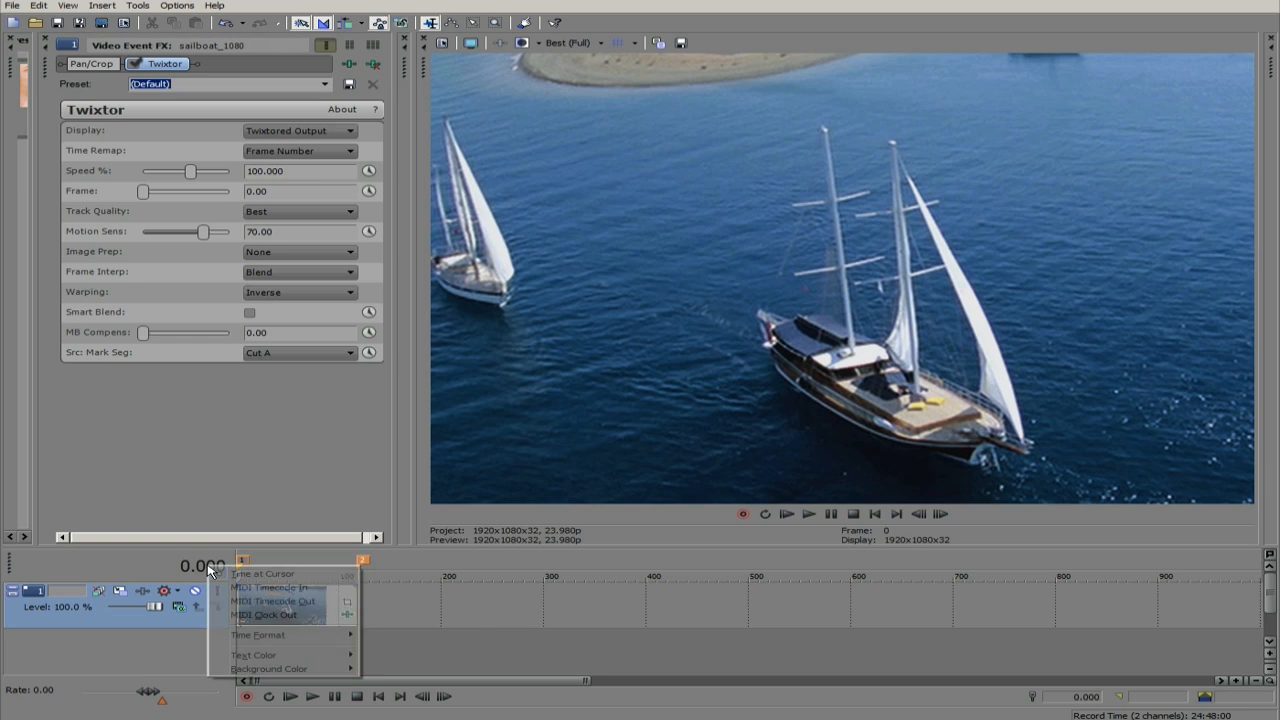
{"action": "mouse_move", "coordinate": [287, 638]}
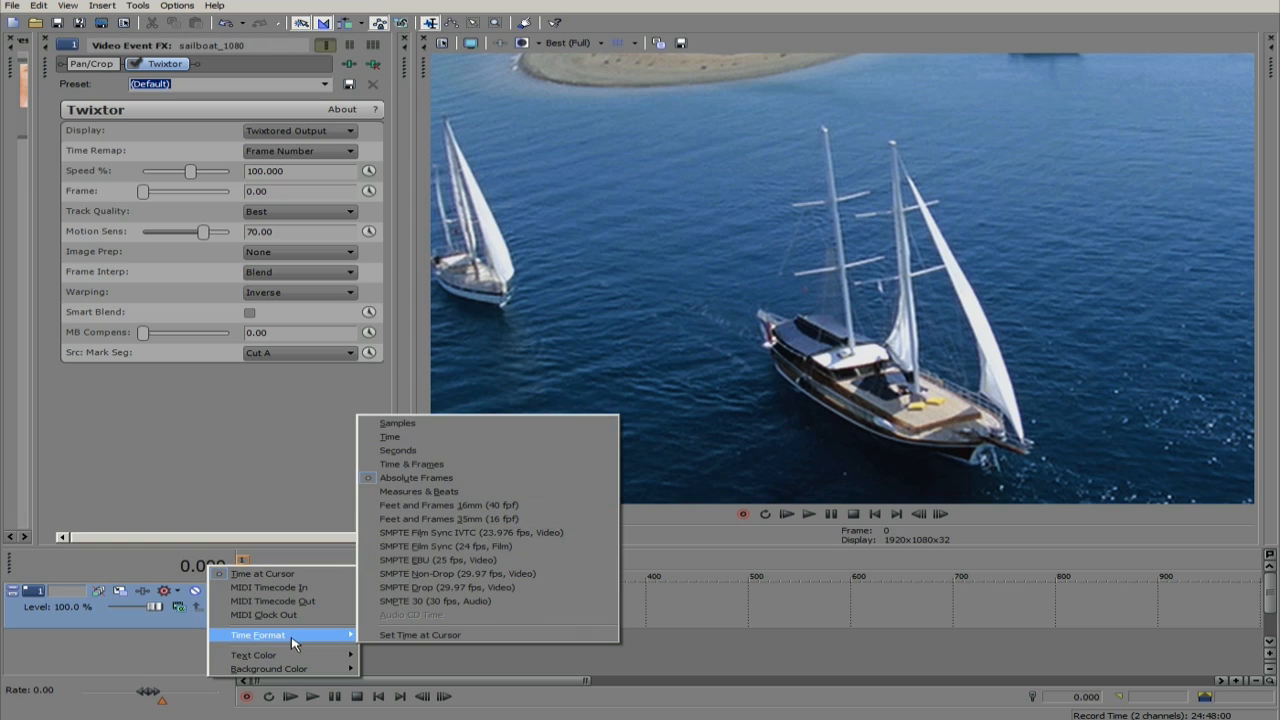
{"action": "left_click", "coordinate": [418, 480]}
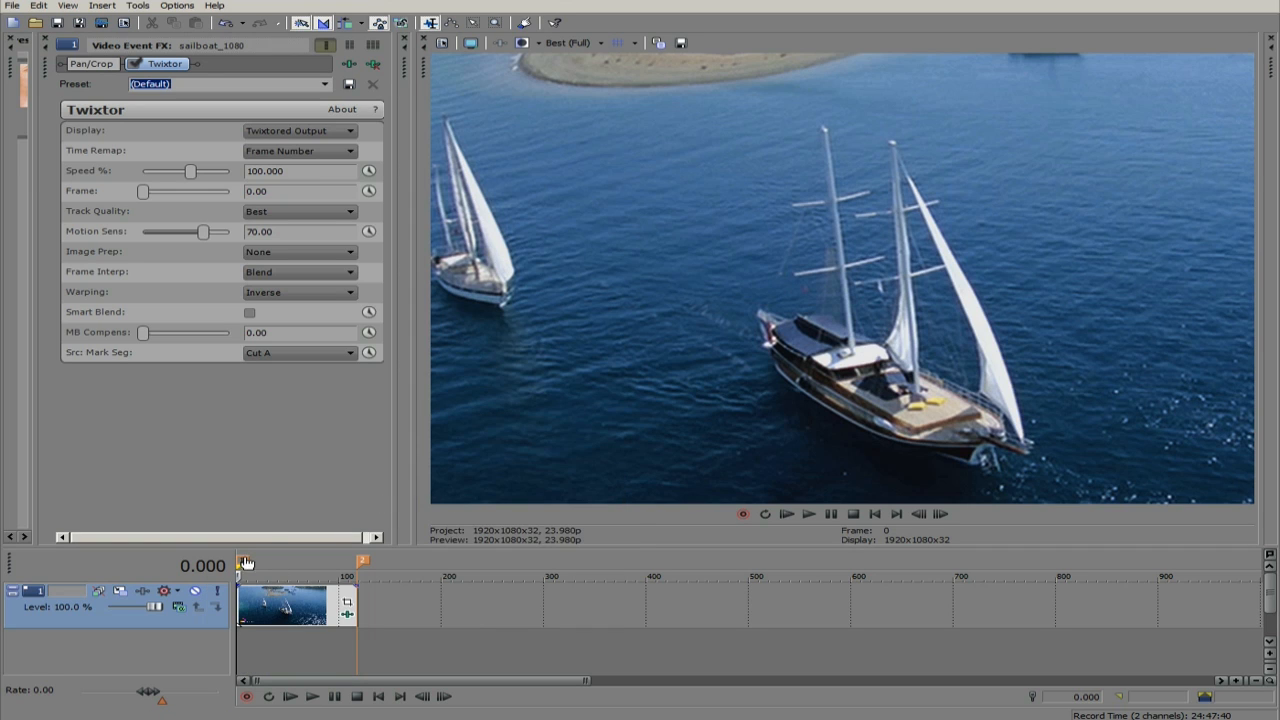
- Enable keyframing for Twixtor's Frame parameter and set it to 118 at the start of the clip
{"action": "left_click", "coordinate": [369, 192]}
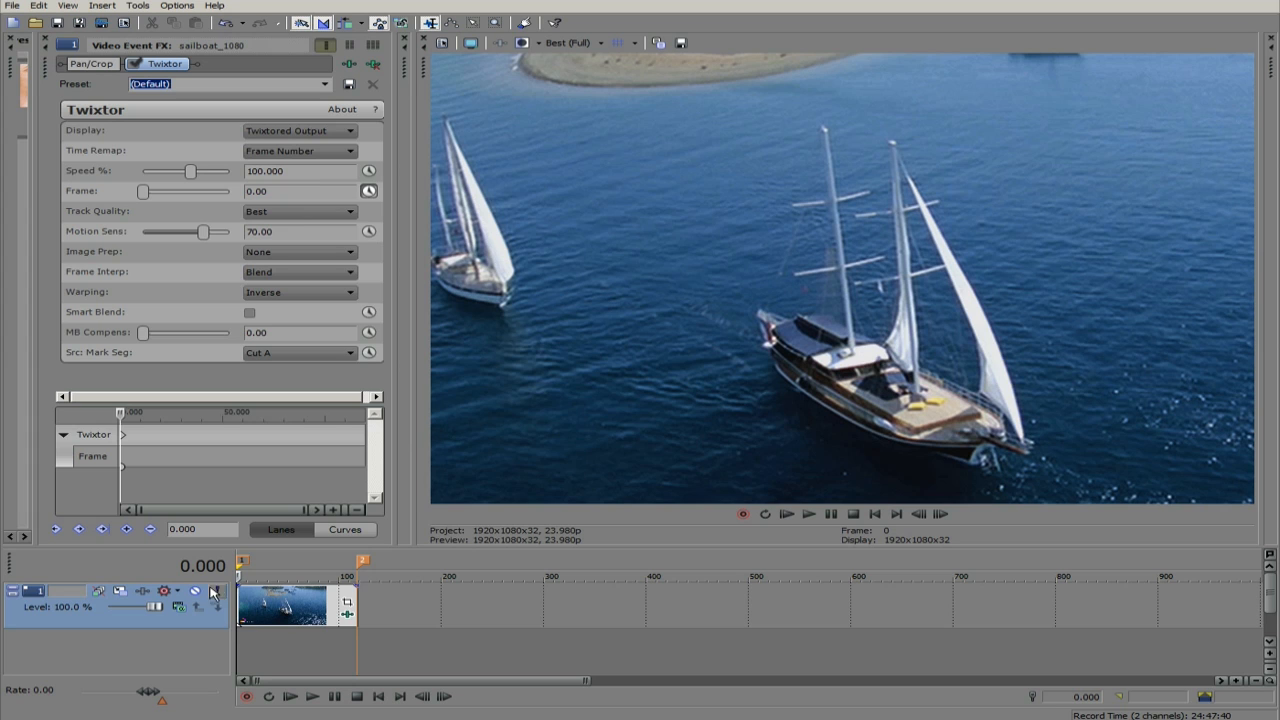
{"action": "left_click", "coordinate": [286, 191]}
{"action": "key", "text": "Return"}
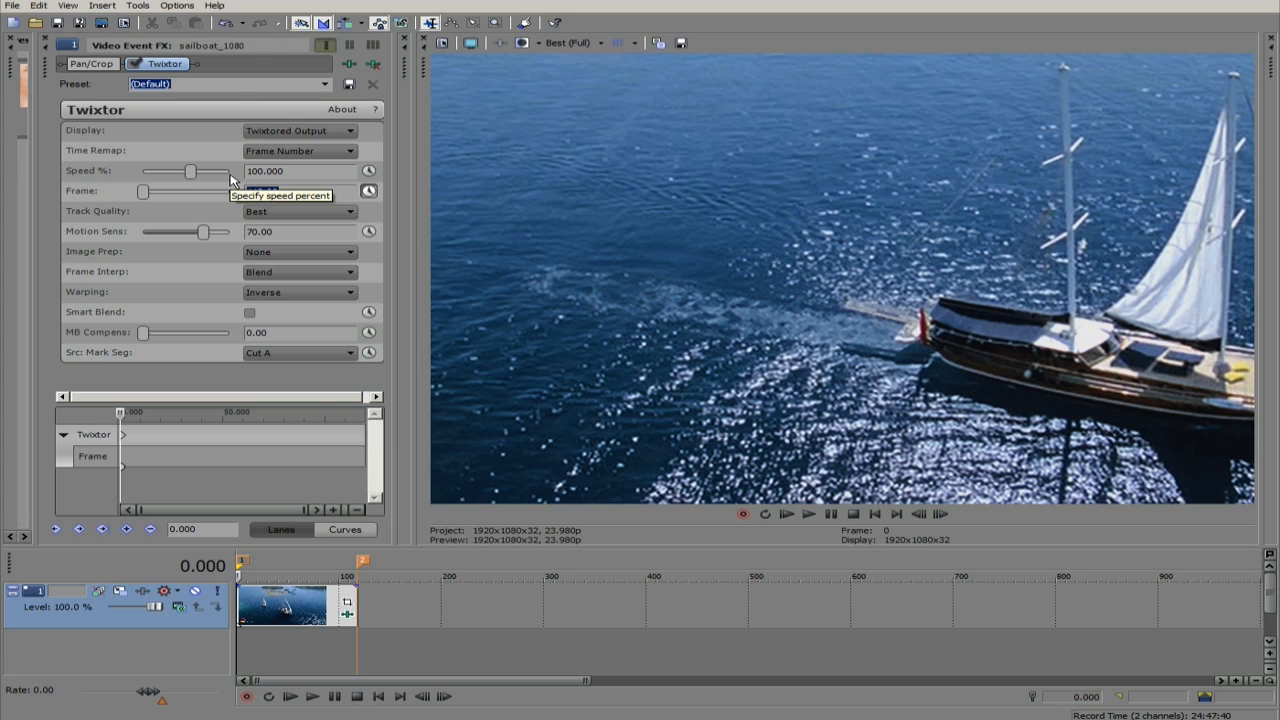
- Add a Frame keyframe with the value 0 at the second marker, frame 118
{"action": "left_click", "coordinate": [363, 562]}
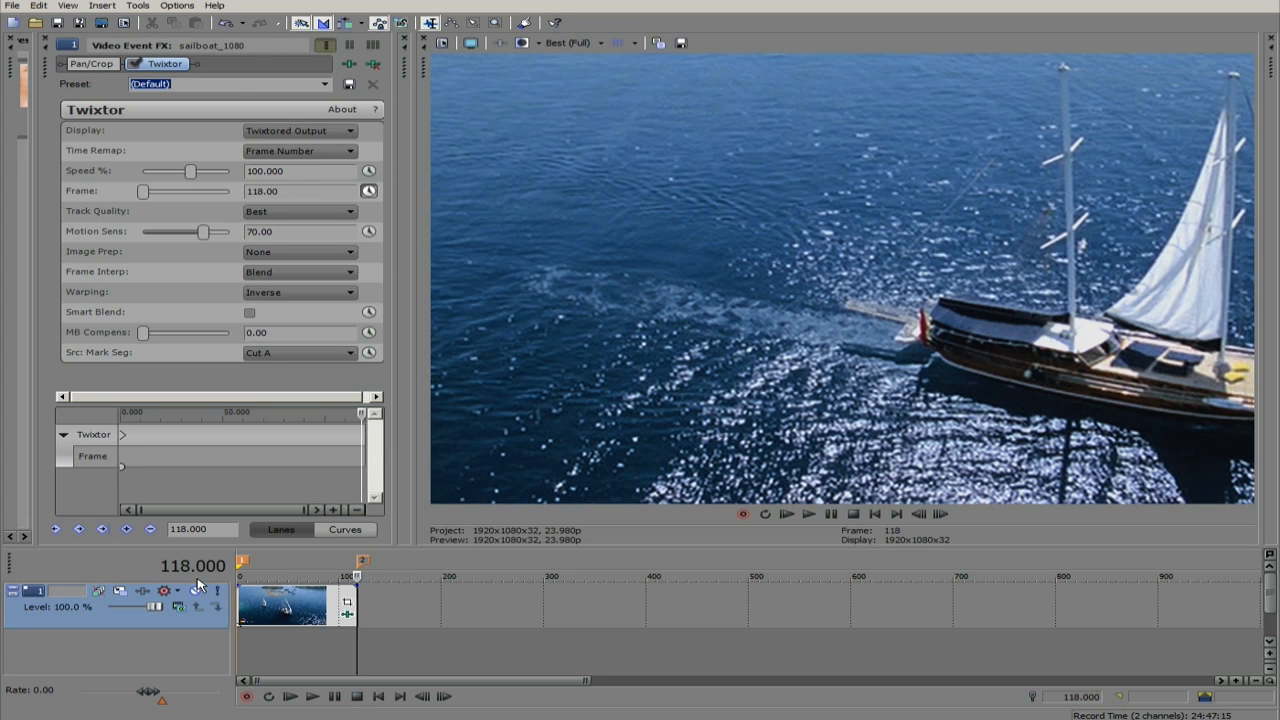
{"action": "left_click_drag", "start_coordinate": [297, 191], "coordinate": [215, 177]}
{"action": "type", "text": "0"}
{"action": "key", "text": "Return"}
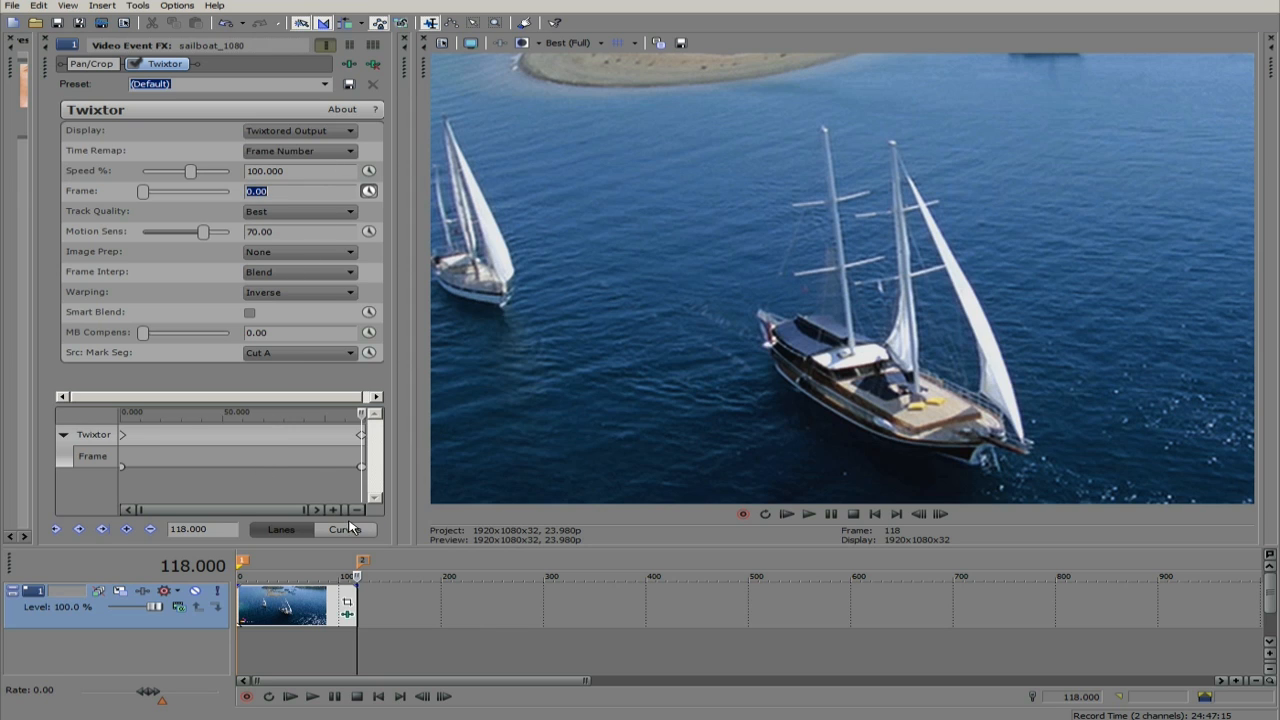
- Render a Preview in Player of the clip as QuickTime 7 with the Default Template (uncompressed)
{"action": "left_click", "coordinate": [138, 6]}
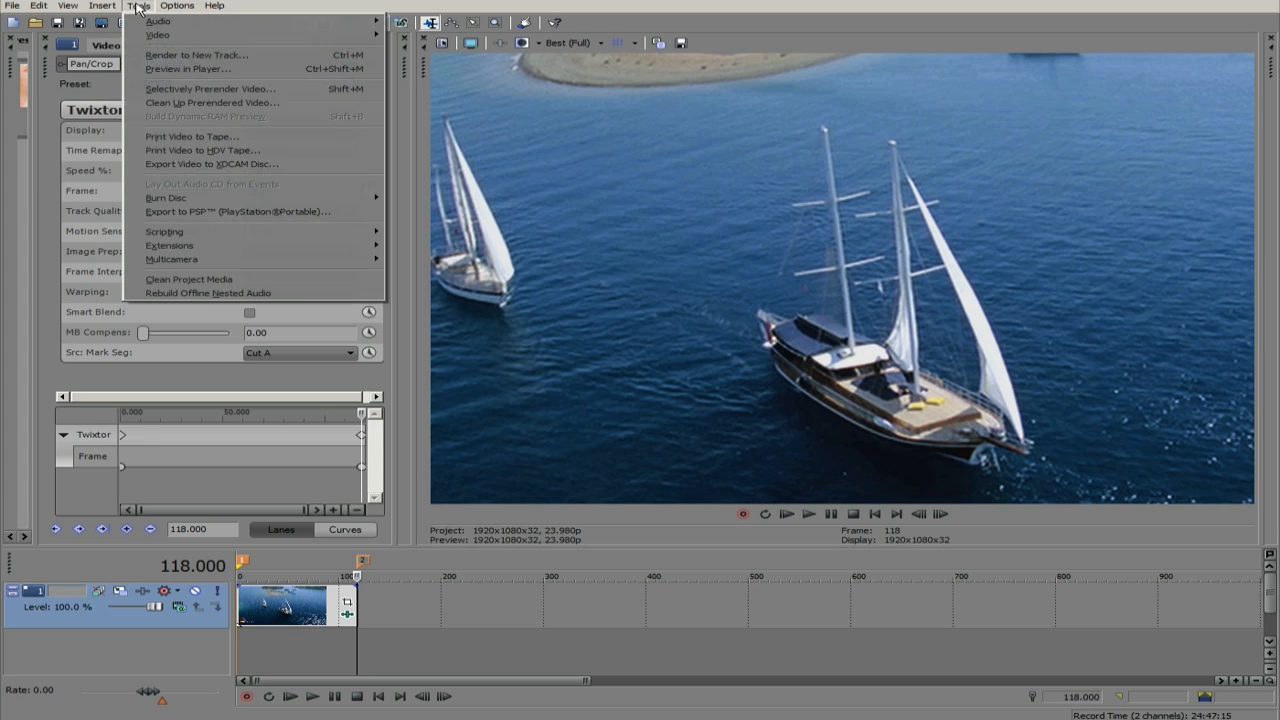
{"action": "left_click", "coordinate": [168, 72]}
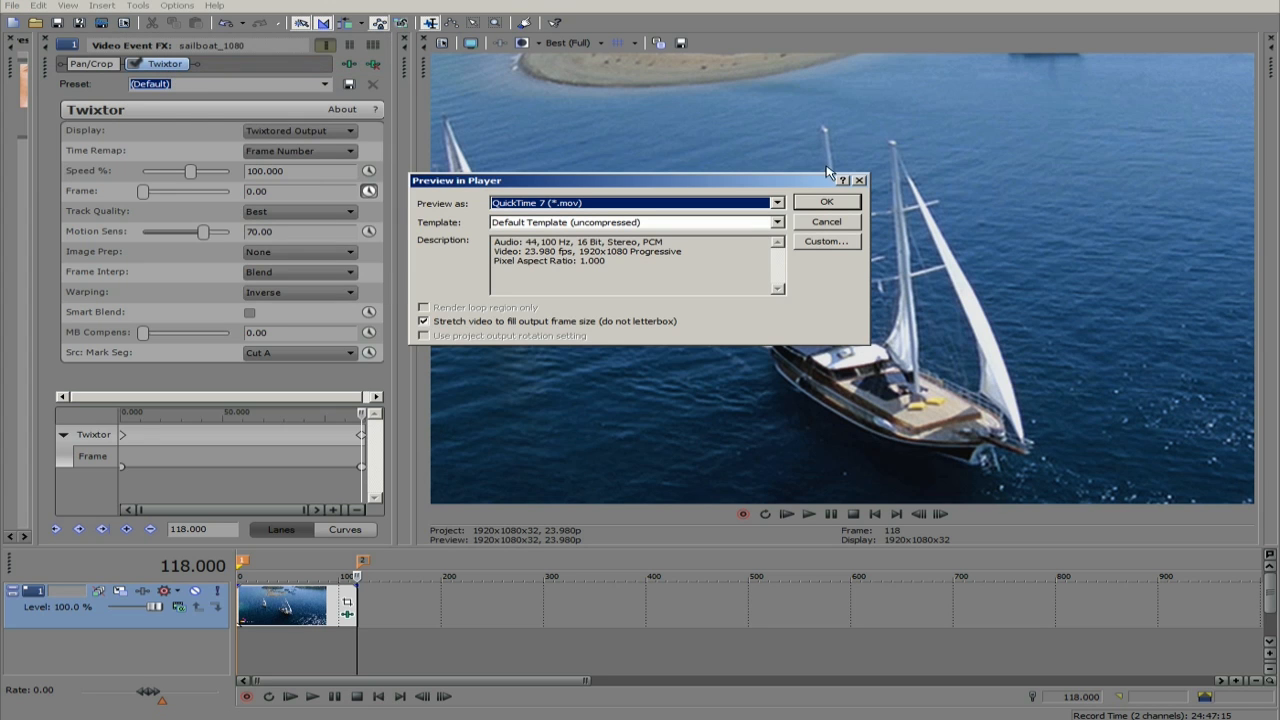
{"action": "left_click", "coordinate": [826, 204]}
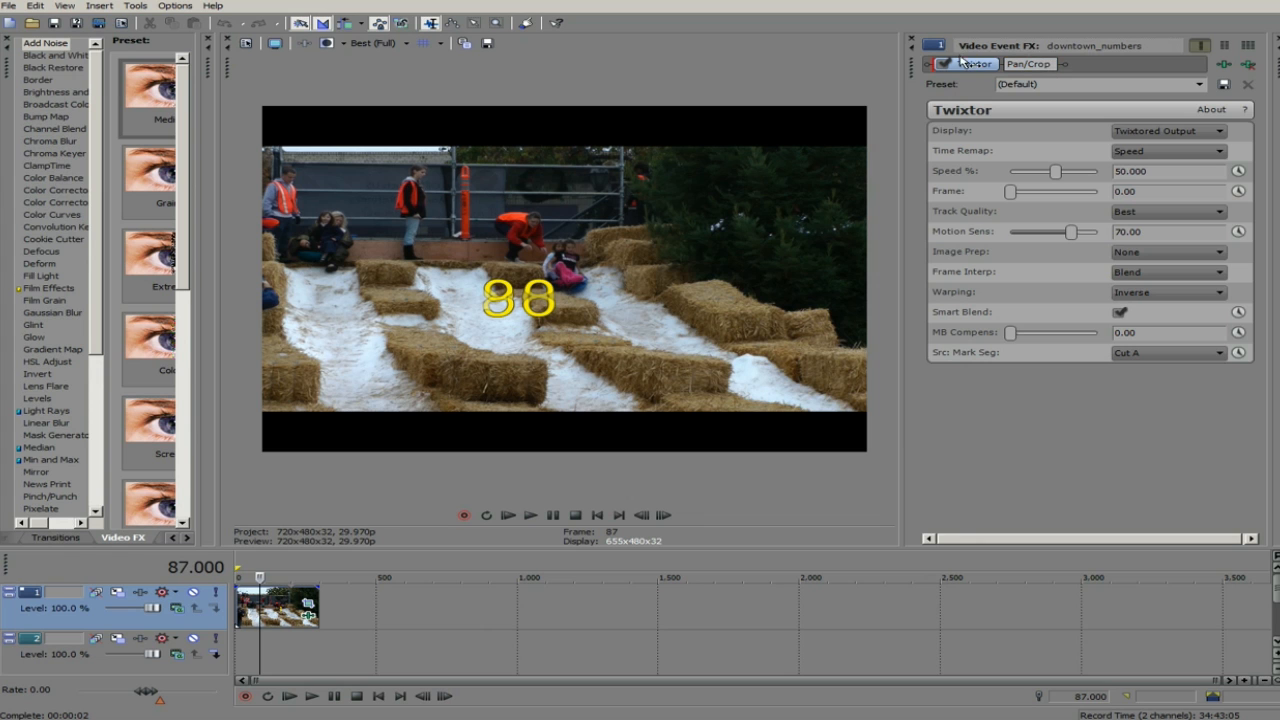
- Reorder the downtown_numbers clip's effect chain so that Pan/Crop comes before Twixtor
{"action": "left_click", "coordinate": [963, 66]}
{"action": "left_click_drag", "start_coordinate": [1028, 65], "coordinate": [961, 66]}
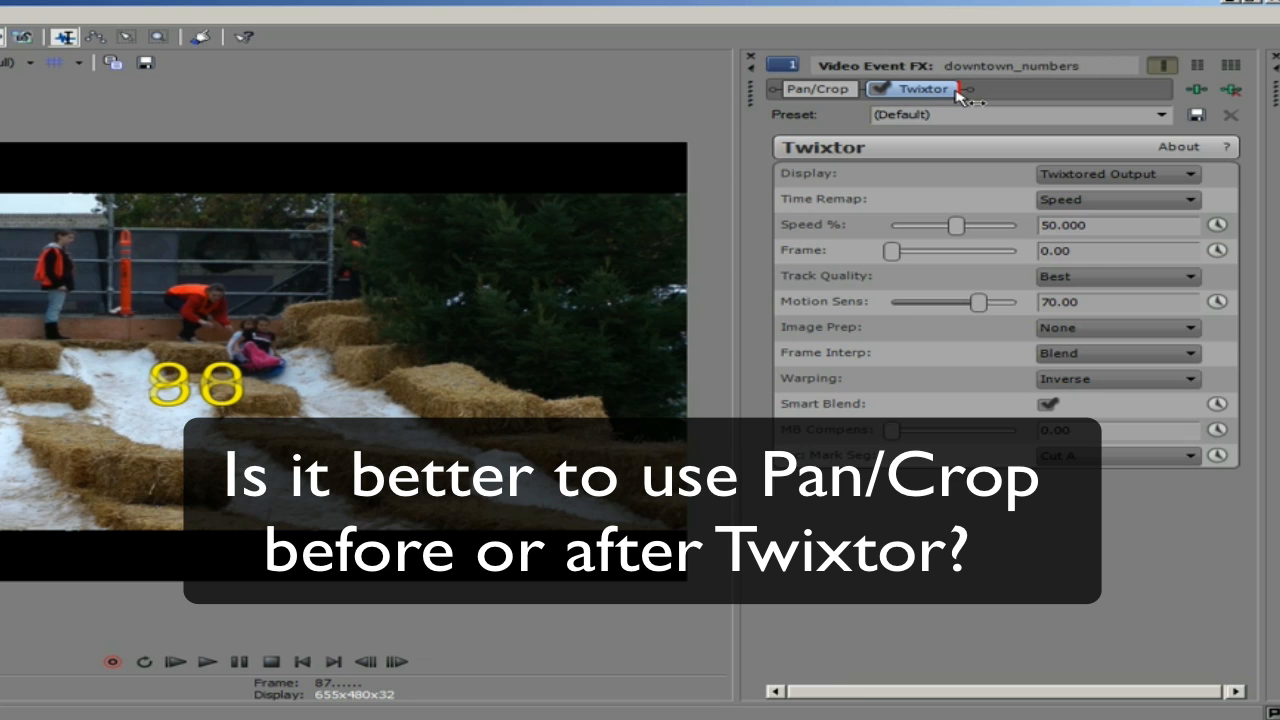
{"action": "left_click_drag", "start_coordinate": [957, 92], "coordinate": [955, 94]}
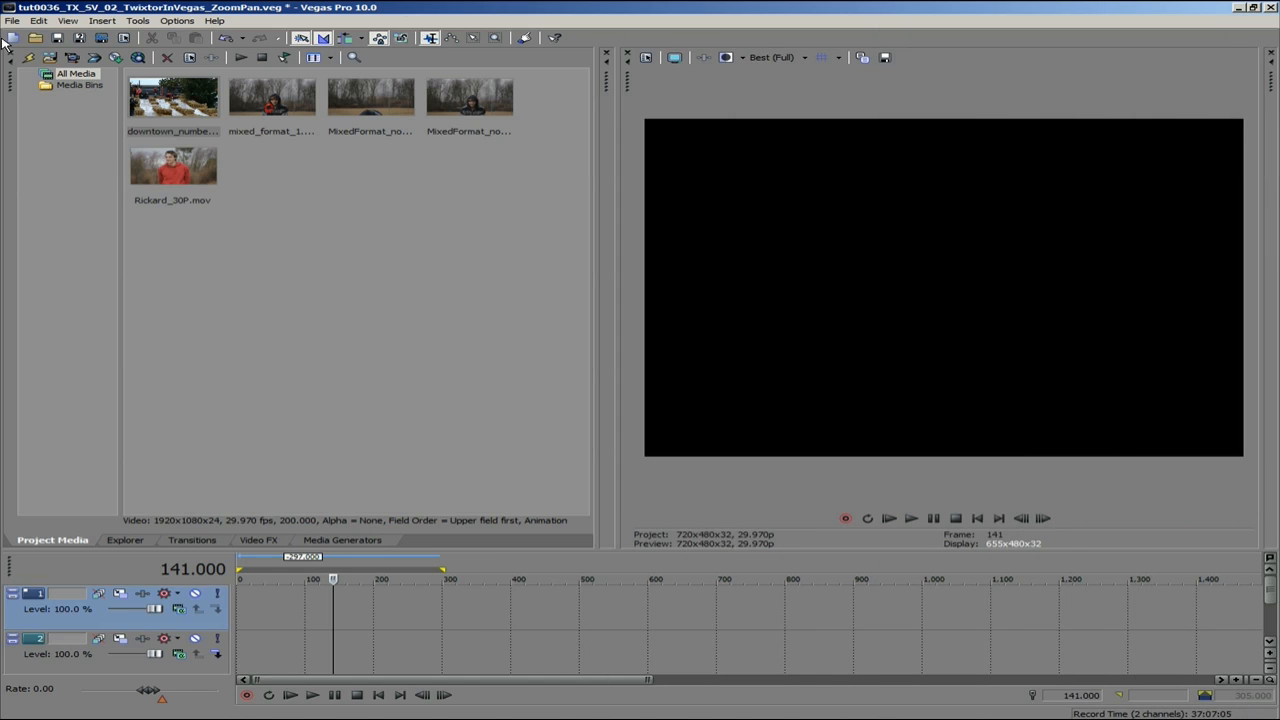
- Place downtown_numbers.mov from the project media at the start of the first video track
{"action": "left_click_drag", "start_coordinate": [133, 90], "coordinate": [248, 610]}
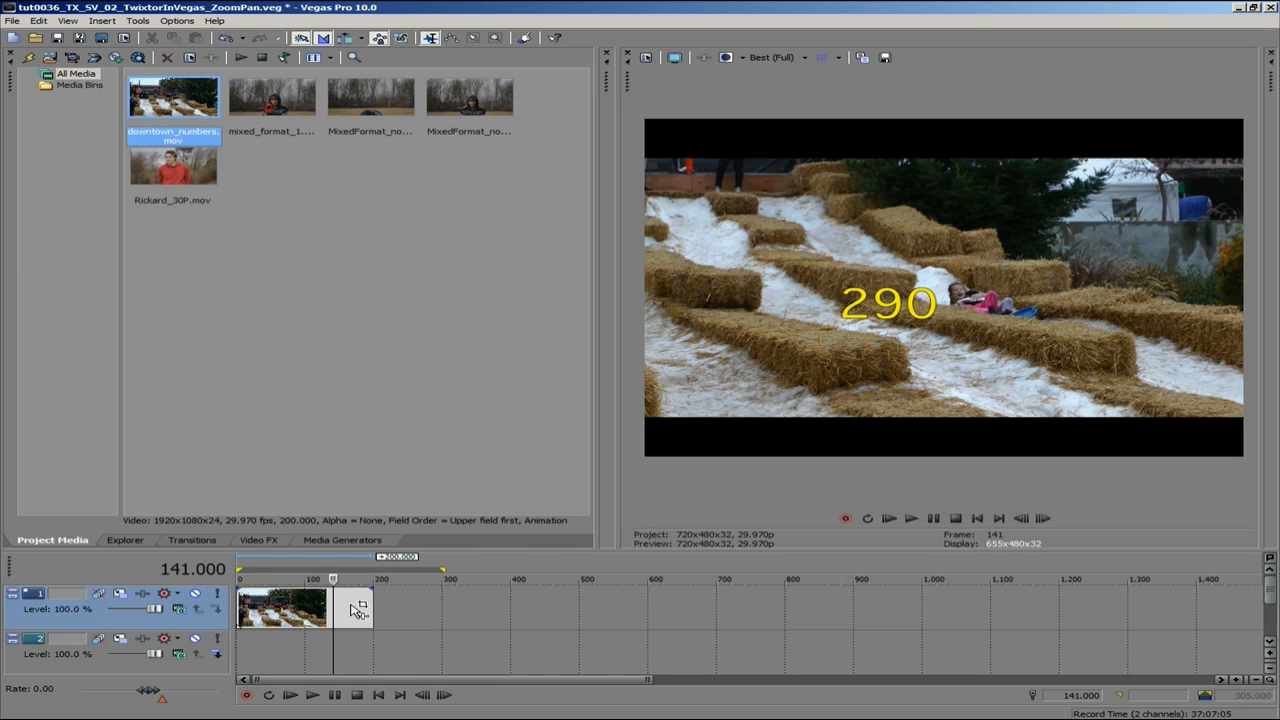
- Turn off Maintain aspect ratio in the downtown_numbers clip's properties
{"action": "right_click", "coordinate": [350, 608]}
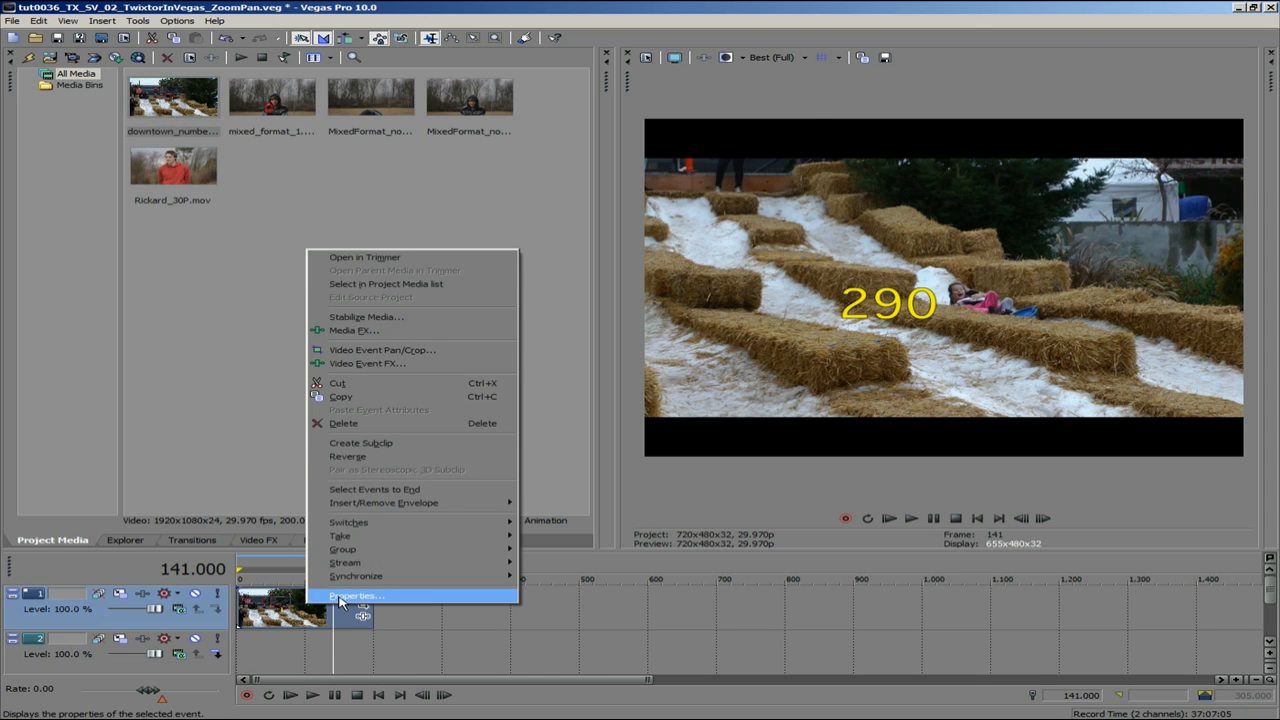
{"action": "left_click", "coordinate": [340, 597]}
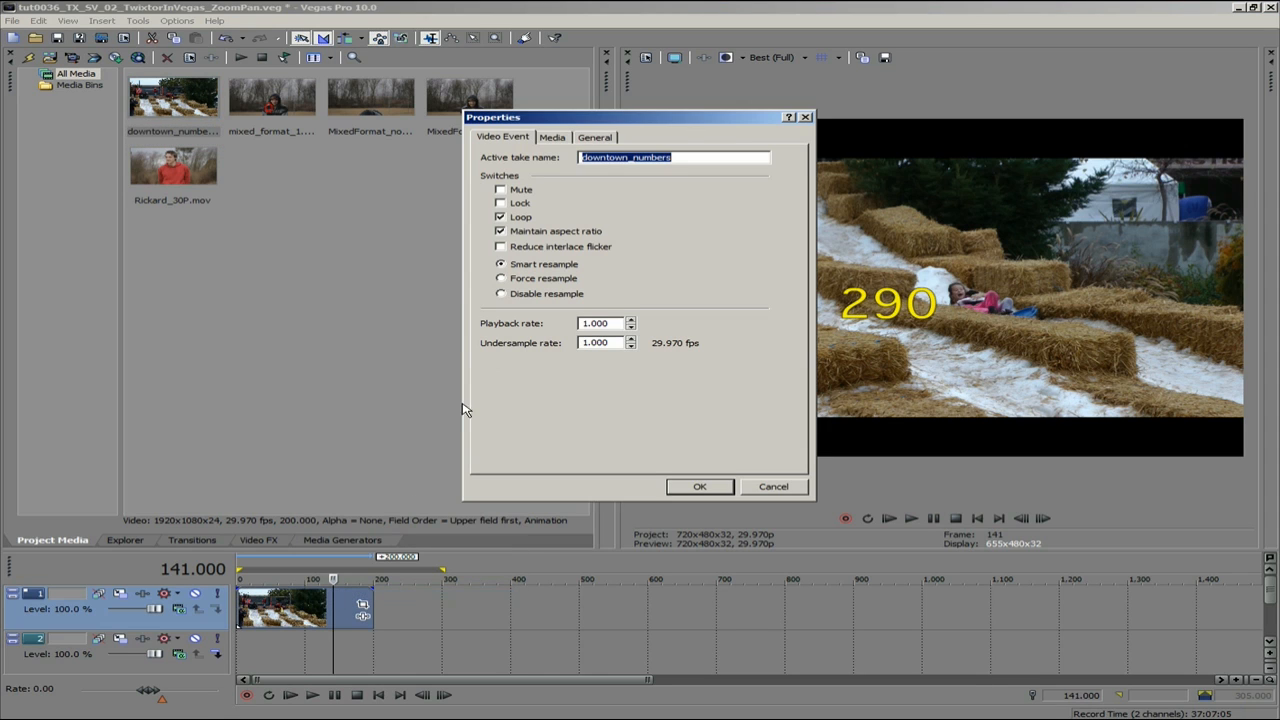
{"action": "left_click", "coordinate": [501, 232]}
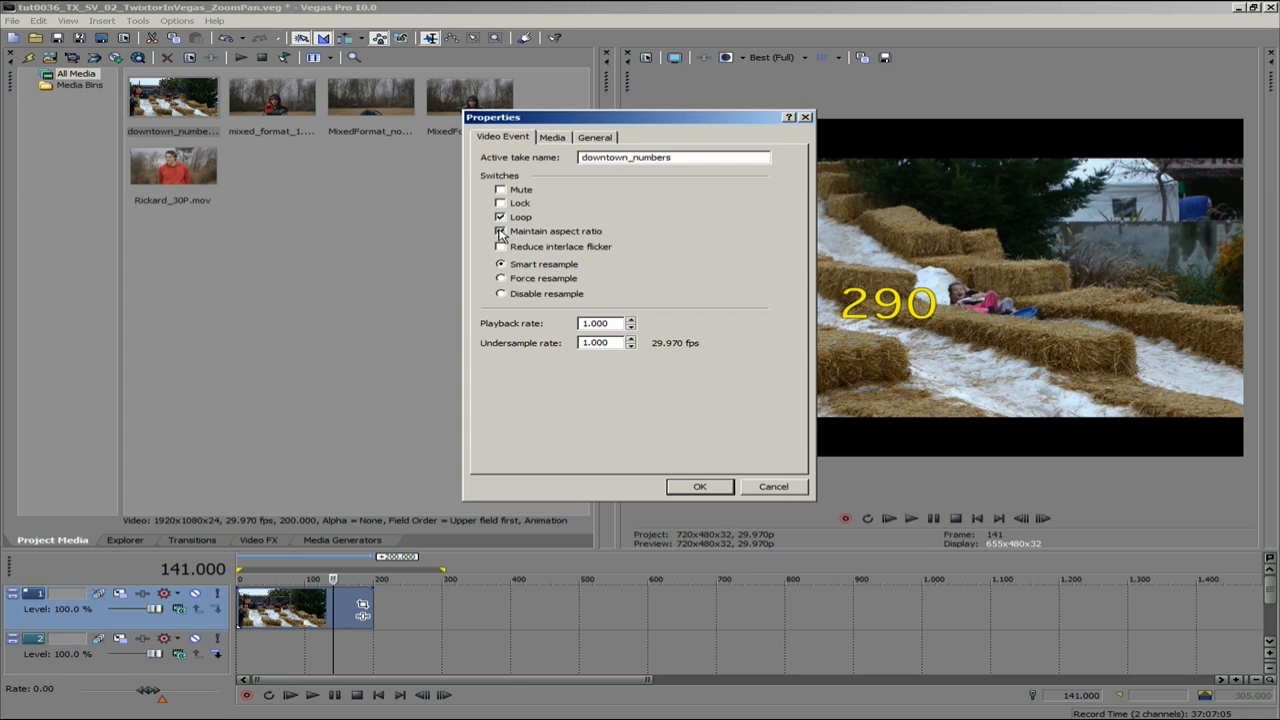
{"action": "left_click", "coordinate": [716, 492]}
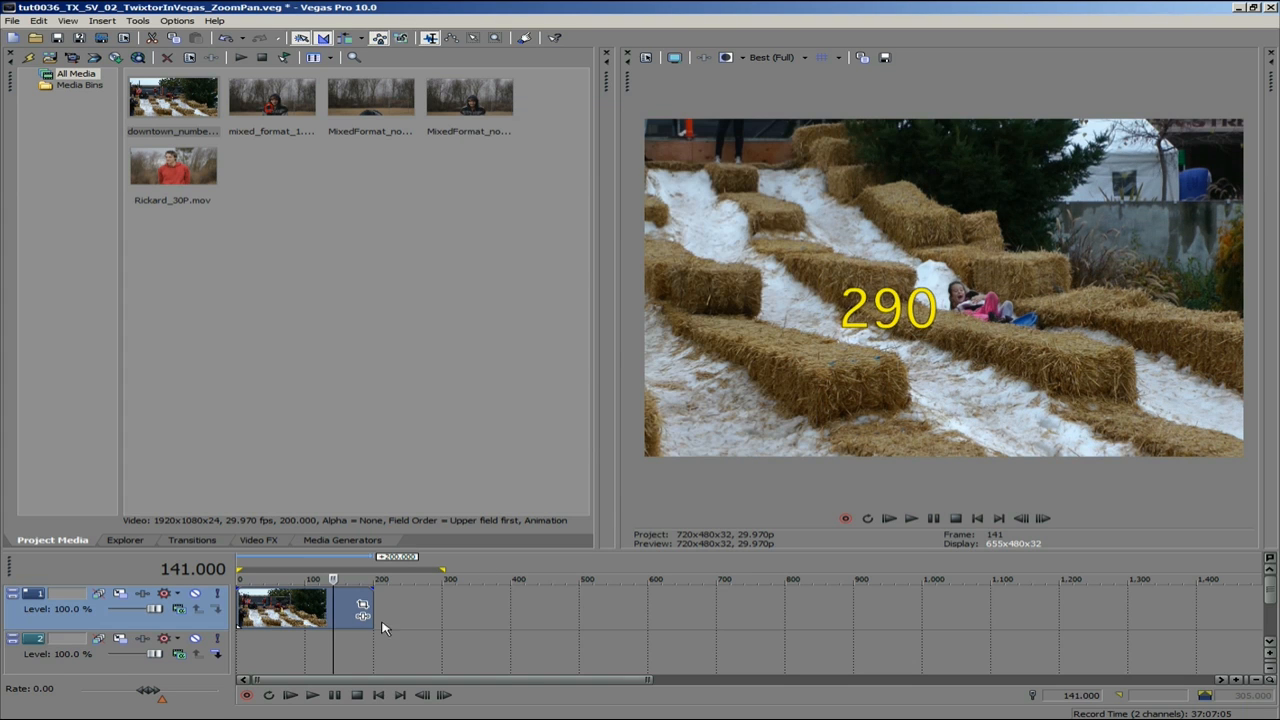
- Turn Maintain aspect ratio back on in the downtown_numbers clip's properties
{"action": "right_click", "coordinate": [300, 612]}
{"action": "left_click", "coordinate": [340, 597]}
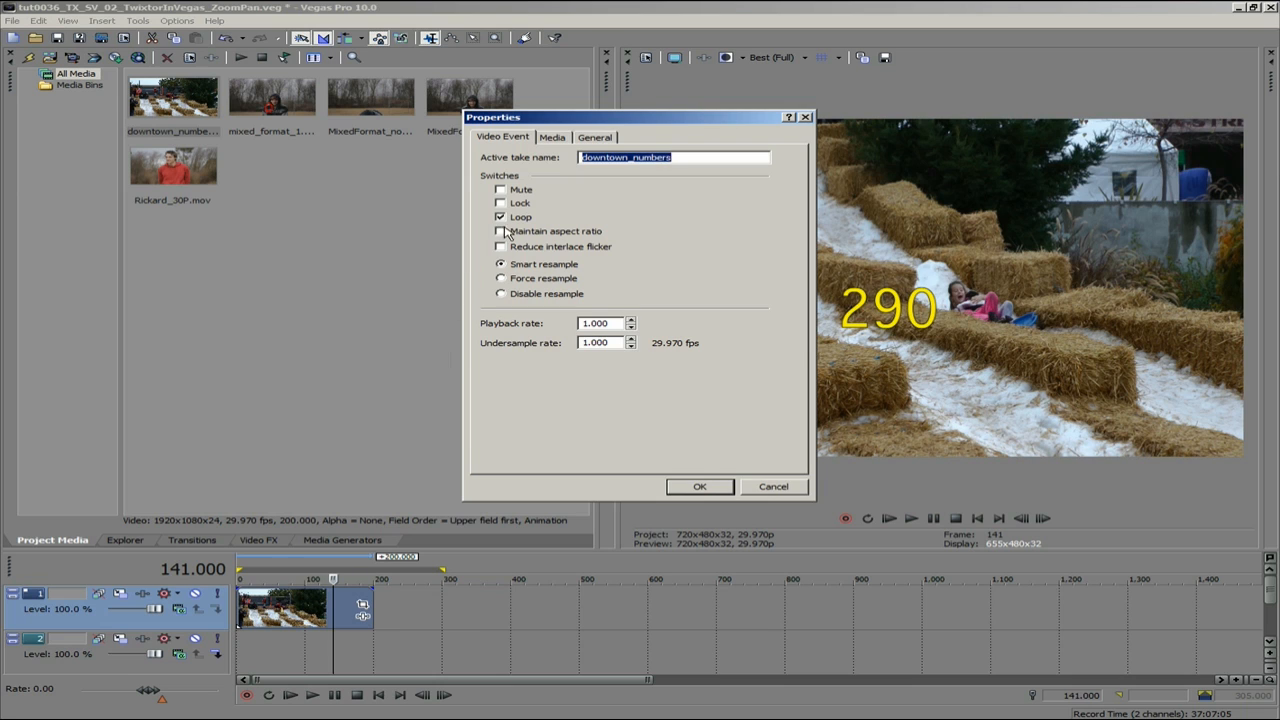
{"action": "left_click", "coordinate": [503, 232]}
{"action": "left_click", "coordinate": [712, 490]}
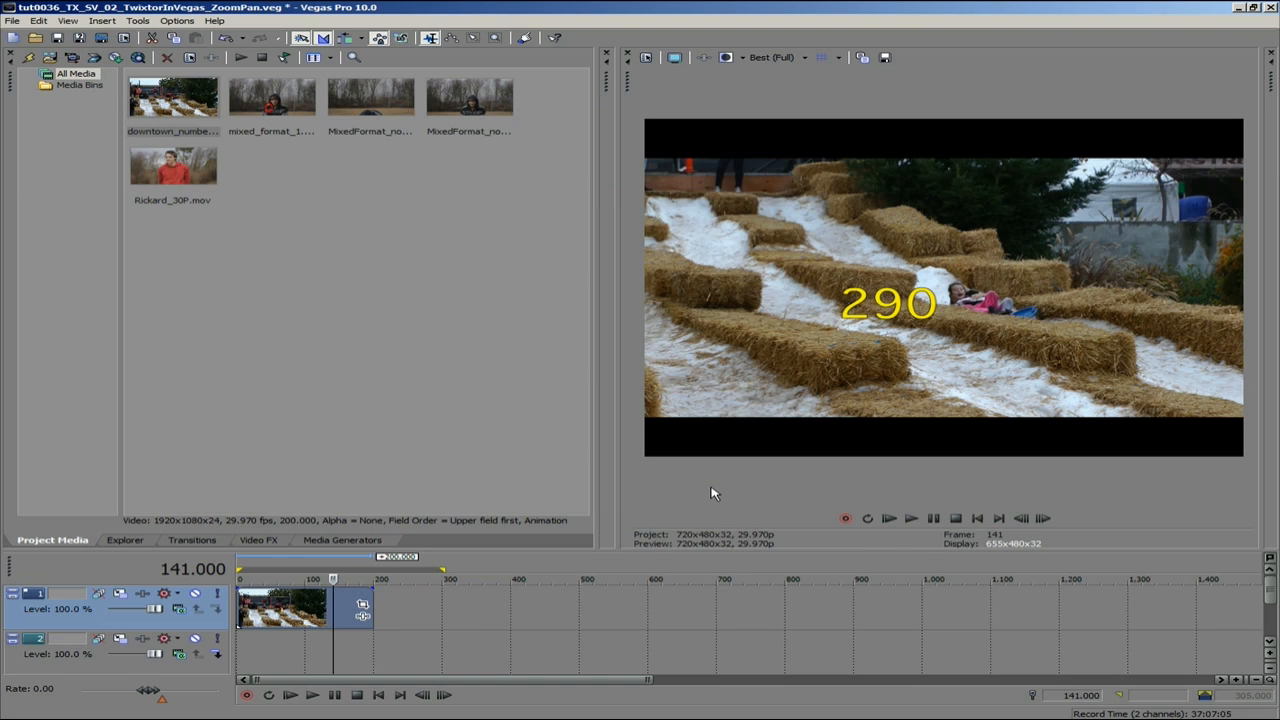
- Apply the default Twixtor video effect to the downtown_numbers clip and extend the clip by 97 frames
{"action": "left_click", "coordinate": [255, 545]}
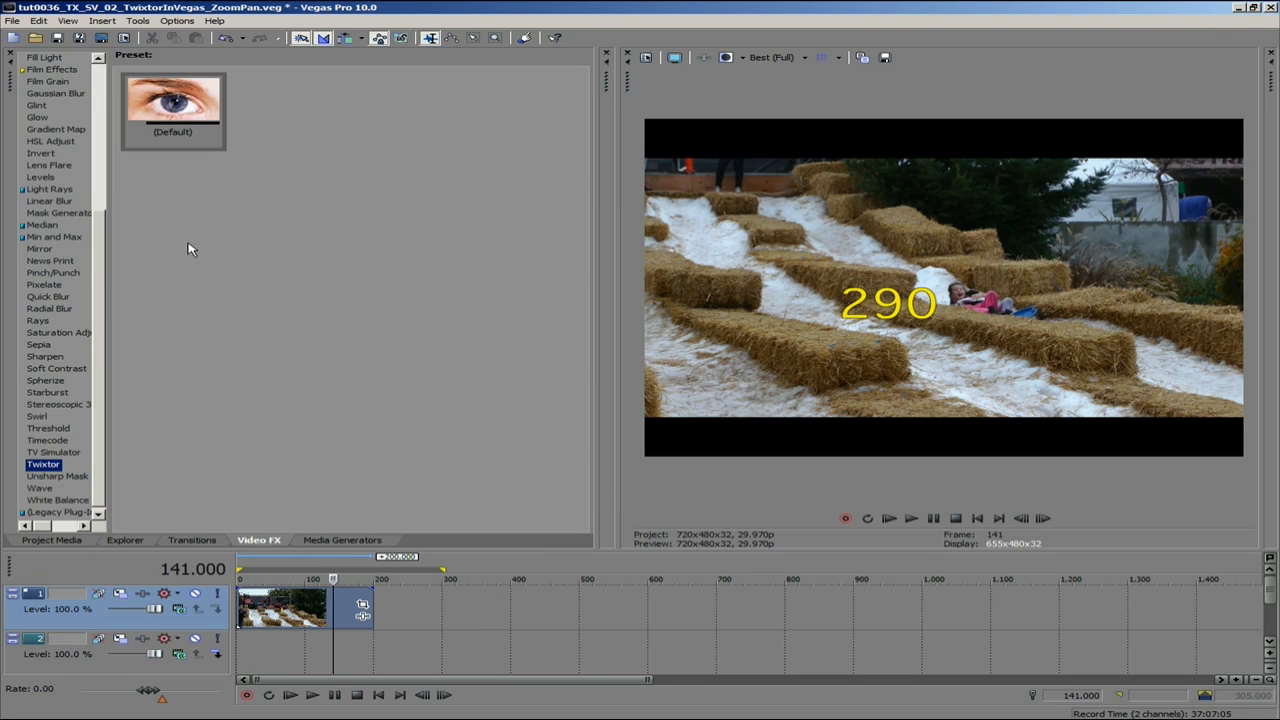
{"action": "left_click_drag", "start_coordinate": [172, 120], "coordinate": [362, 610]}
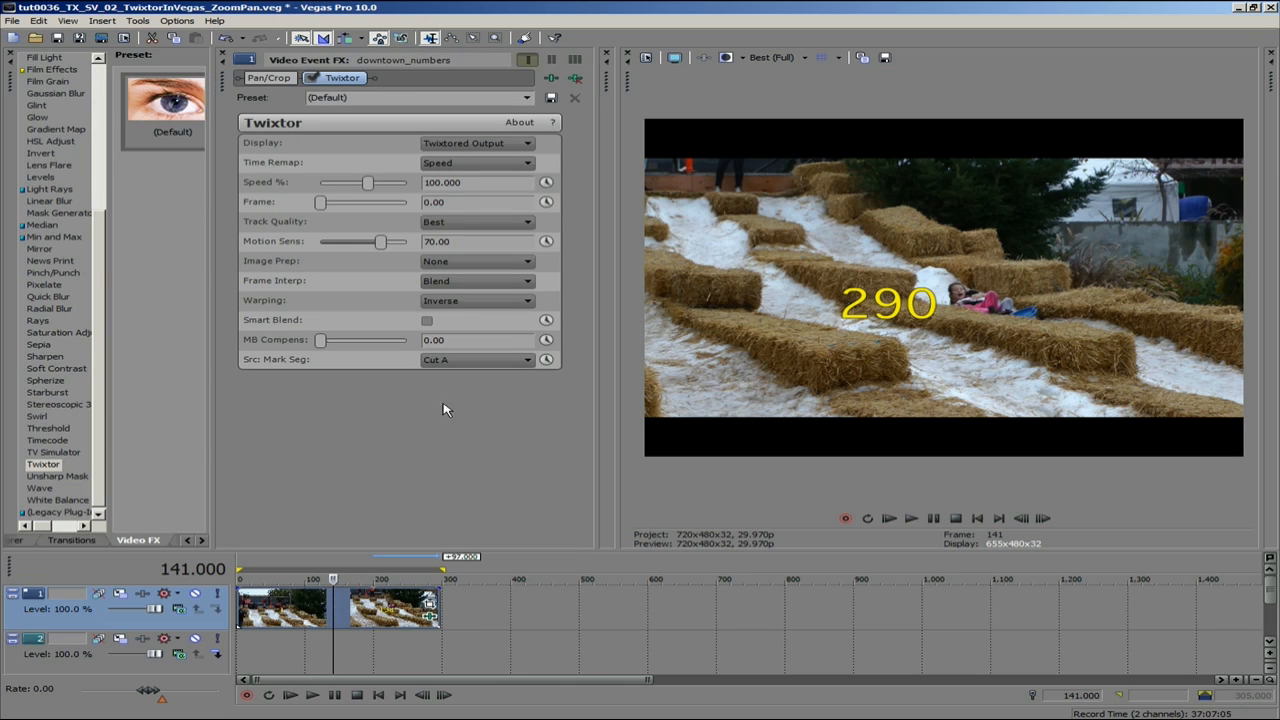
- Set Twixtor's Speed % to 50 and enable Smart Blend
{"action": "left_click_drag", "start_coordinate": [465, 183], "coordinate": [314, 170]}
{"action": "type", "text": "50"}
{"action": "key", "text": "Return"}
{"action": "left_click", "coordinate": [428, 322]}
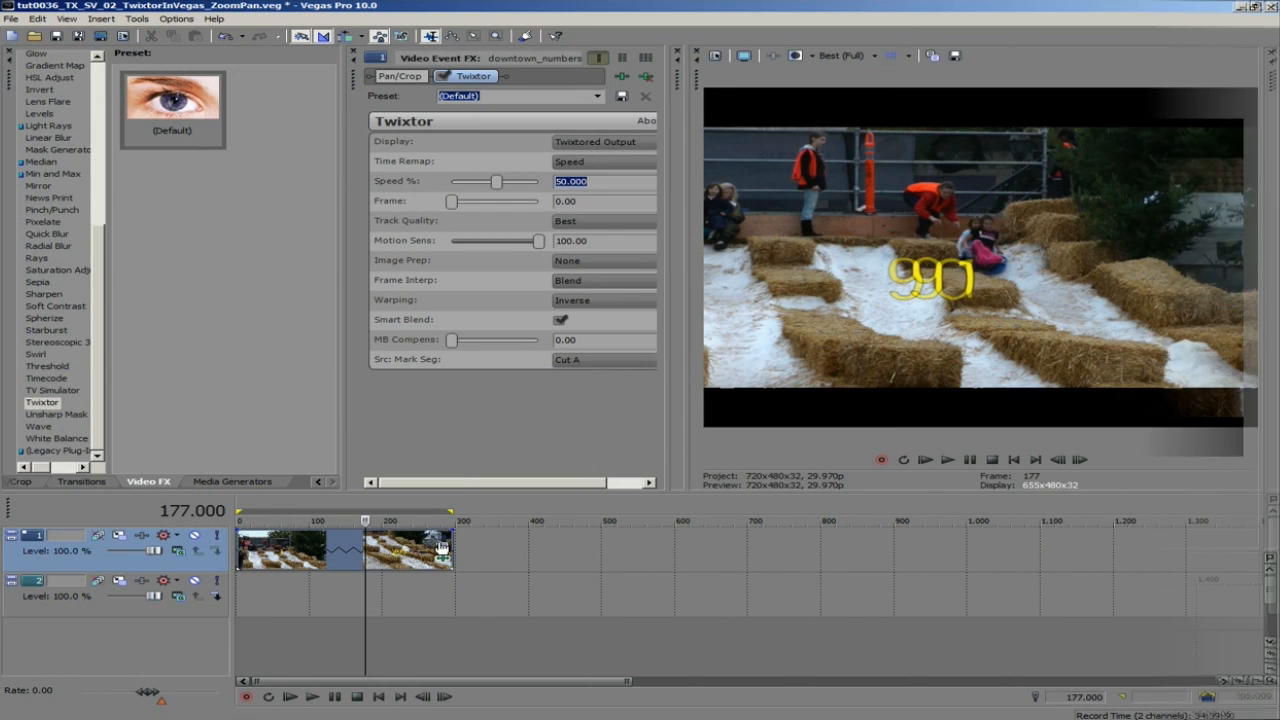
- Adjust the clip's crop frame in Event Pan/Crop, and place Pan/Crop after Twixtor in the effect chain
{"action": "left_click", "coordinate": [441, 543]}
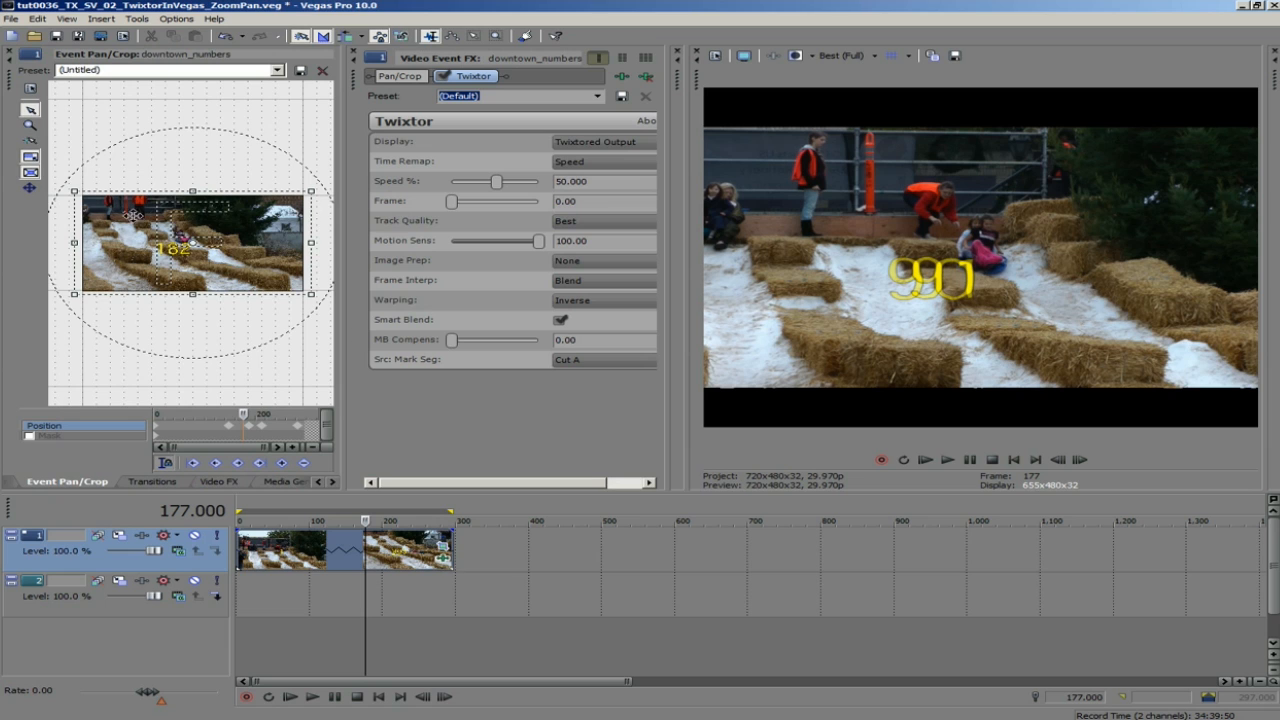
{"action": "left_click_drag", "start_coordinate": [72, 191], "coordinate": [90, 198]}
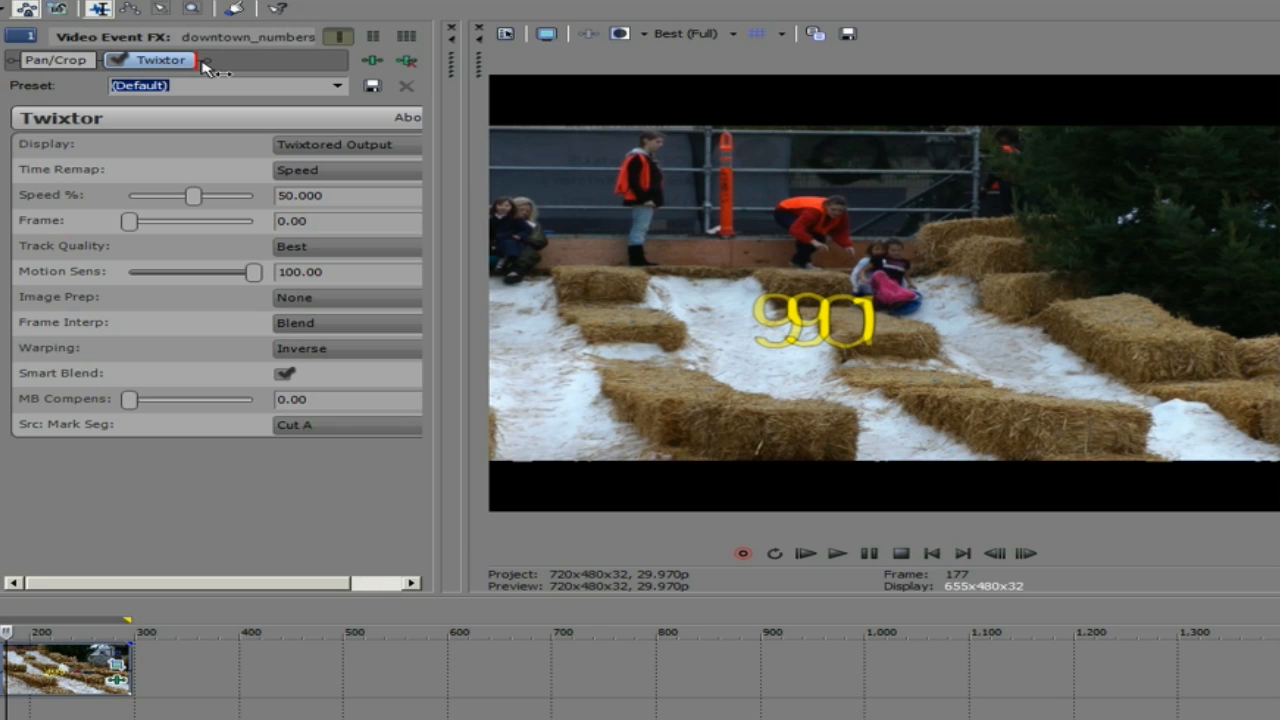
{"action": "left_click_drag", "start_coordinate": [205, 65], "coordinate": [205, 68]}
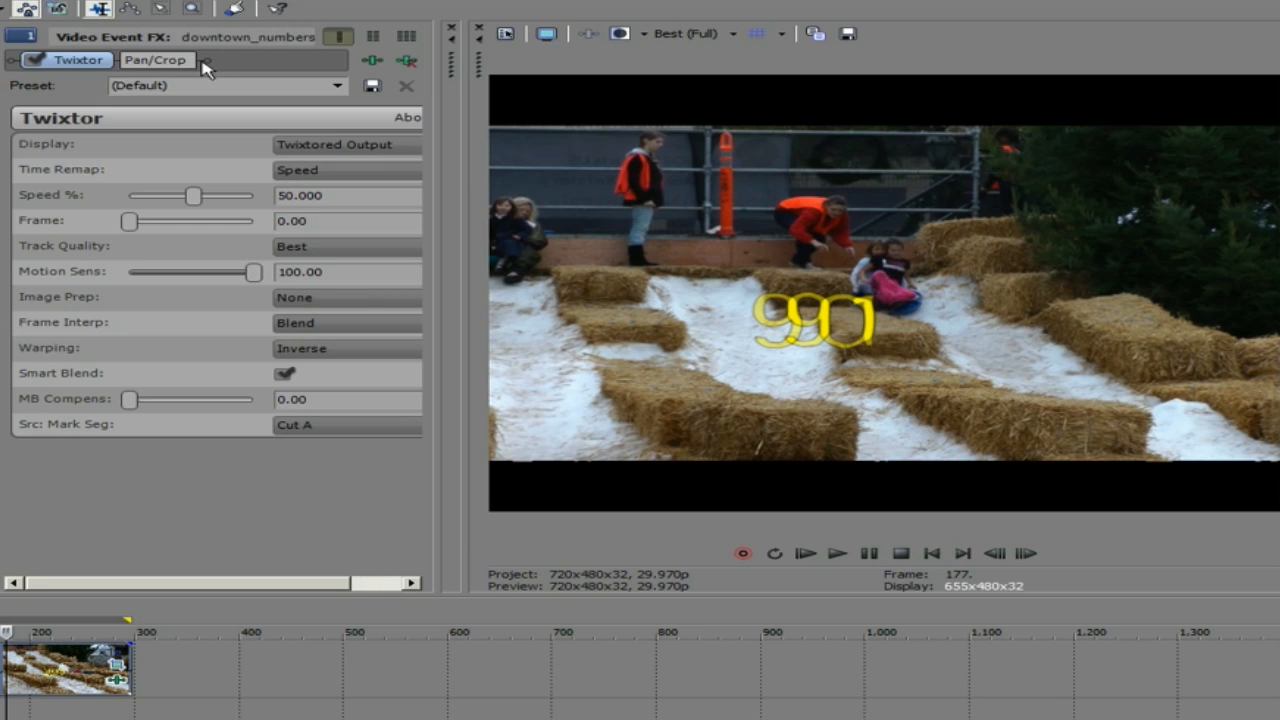